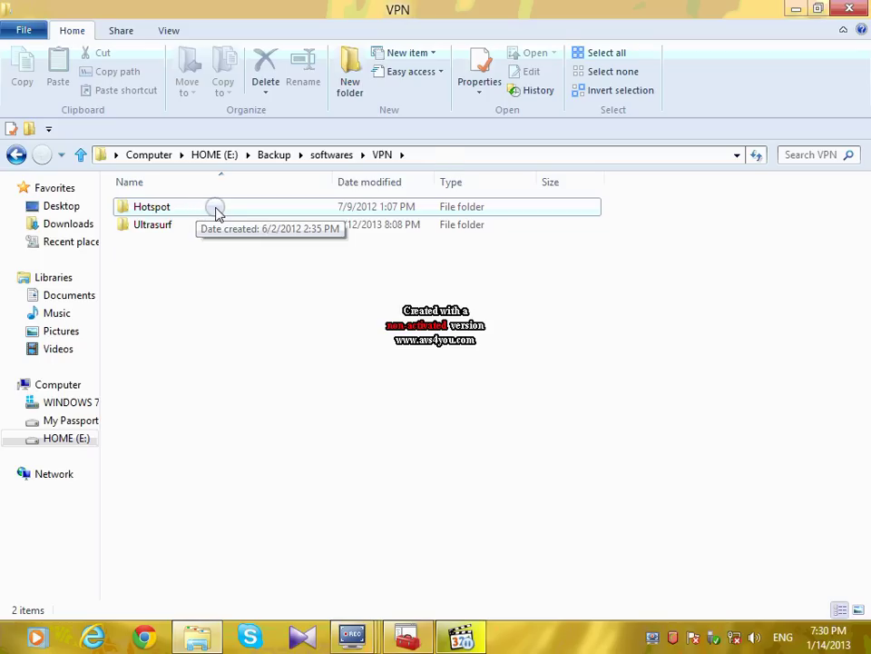
# Step: Look inside Hotspot, return to the VPN folder, then open the Ultrasurf folder
pyautogui.doubleClick(216, 208)
pyautogui.click(17, 154)
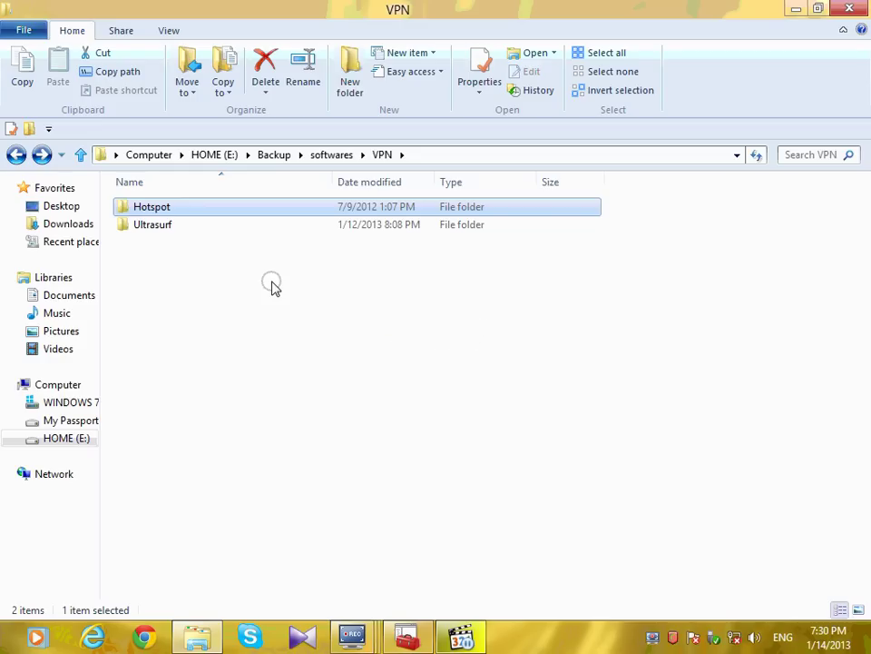
pyautogui.press('Down')
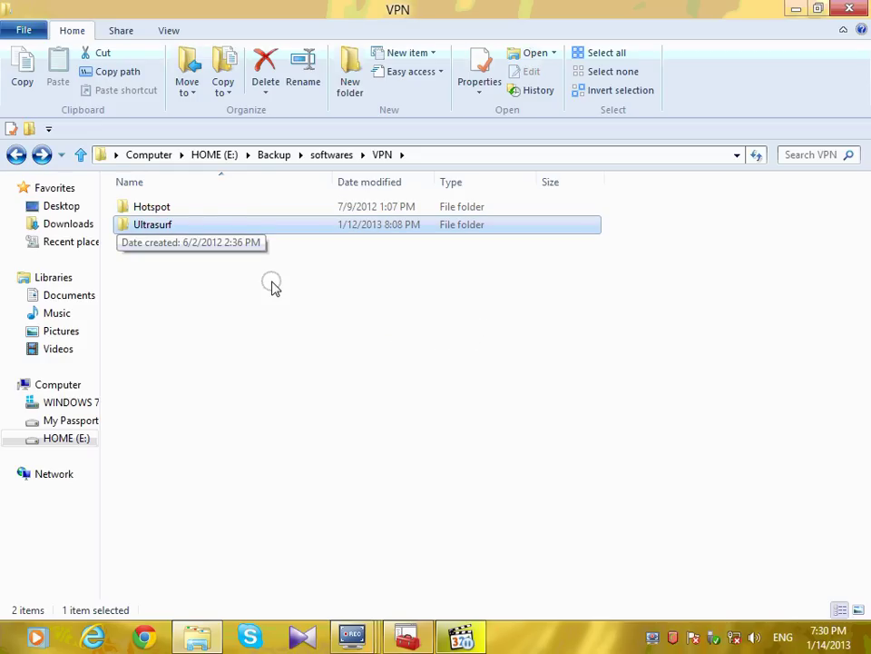
pyautogui.press('Up')
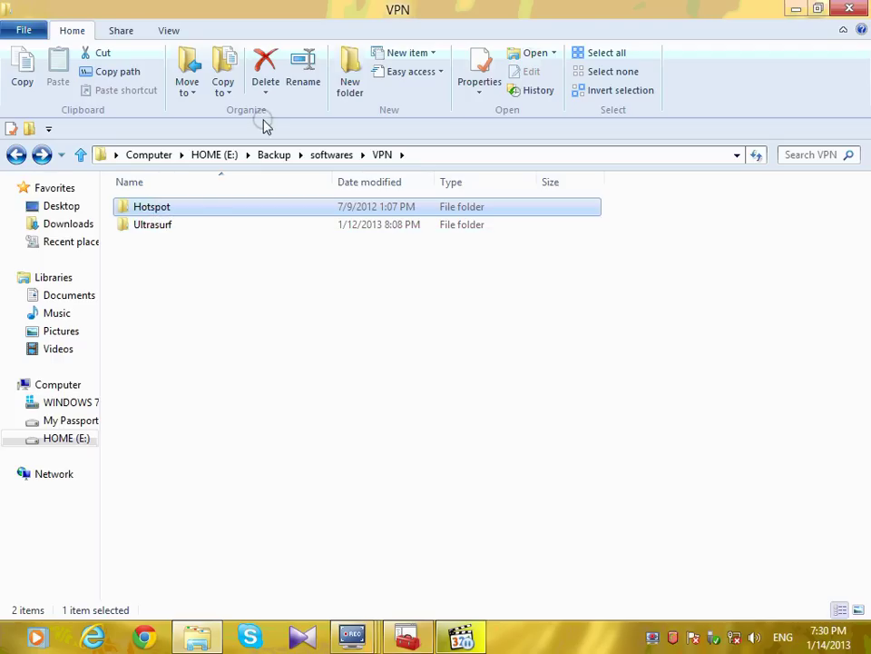
pyautogui.doubleClick(200, 226)
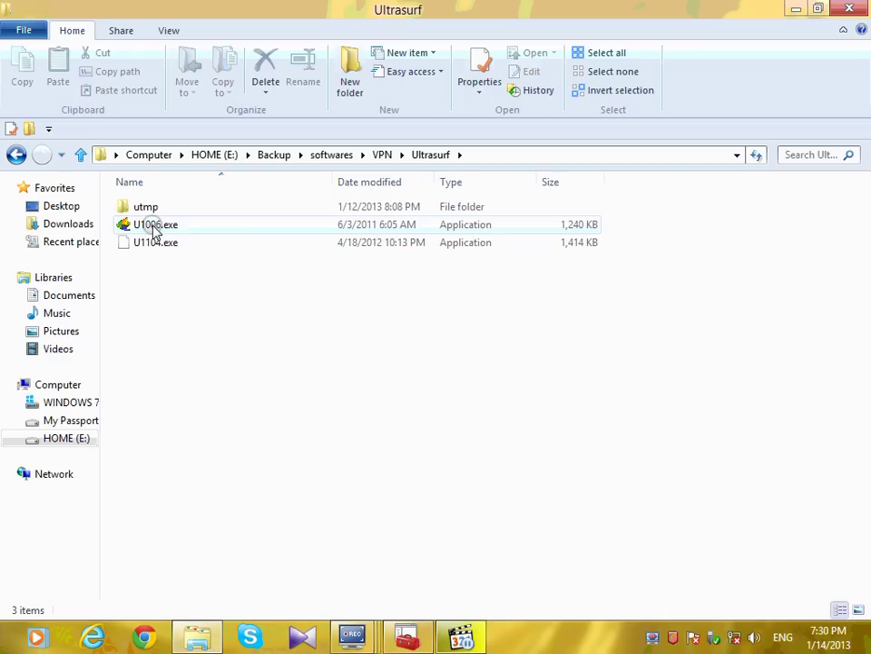
# Step: Launch UltraSurf 10.06 from U1006.exe and minimize the Explorer window
pyautogui.doubleClick(156, 226)
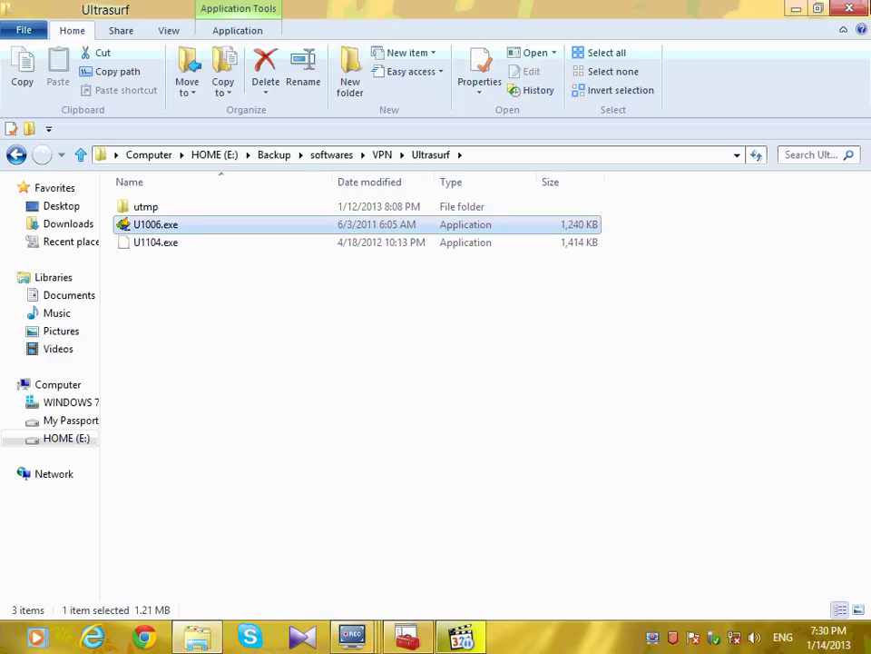
pyautogui.click(796, 9)
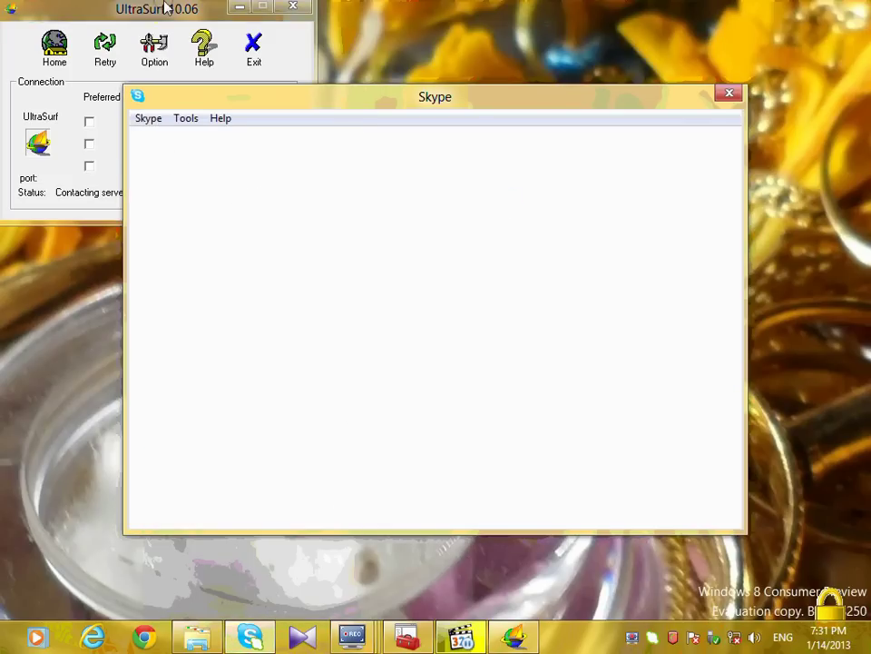
# Step: Enter the account password in Skype, sign in, then close the Skype window
pyautogui.click(462, 102)
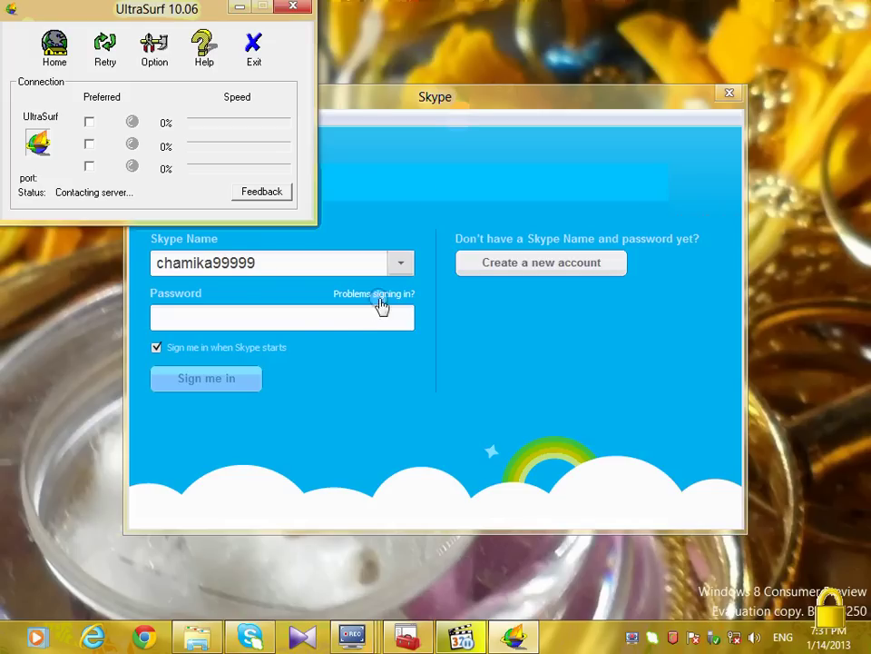
pyautogui.click(255, 318)
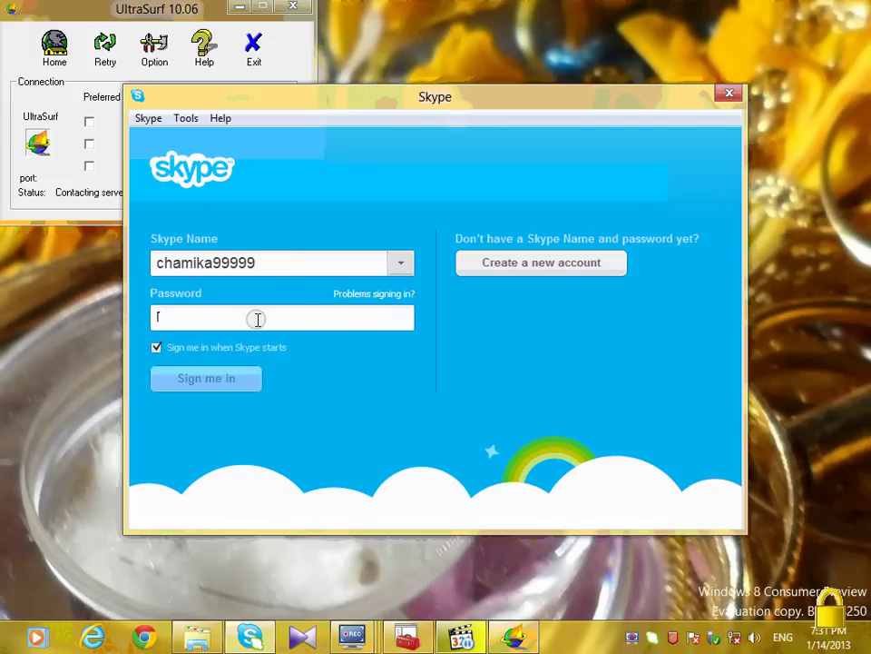
pyautogui.write('•••••')
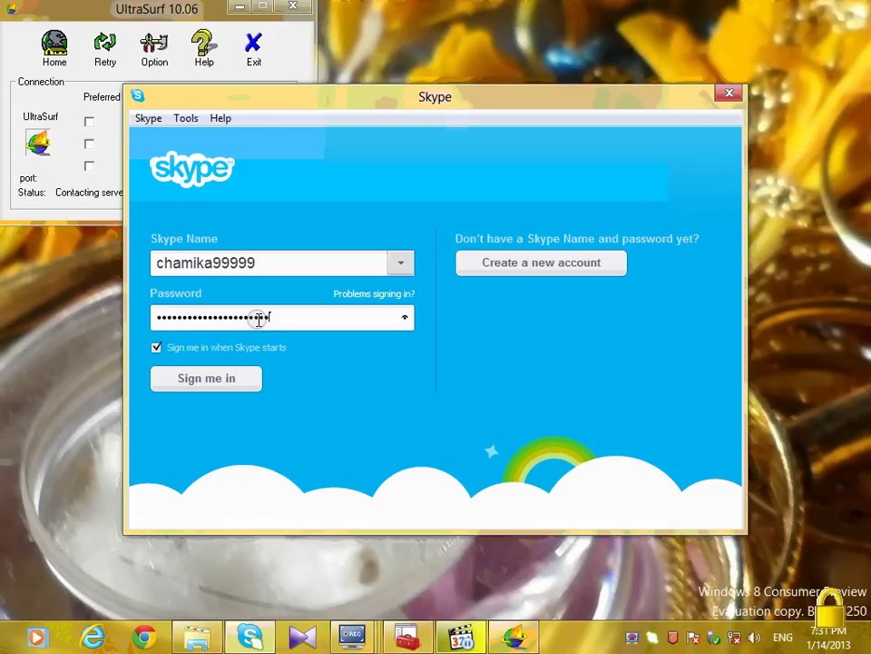
pyautogui.click(235, 382)
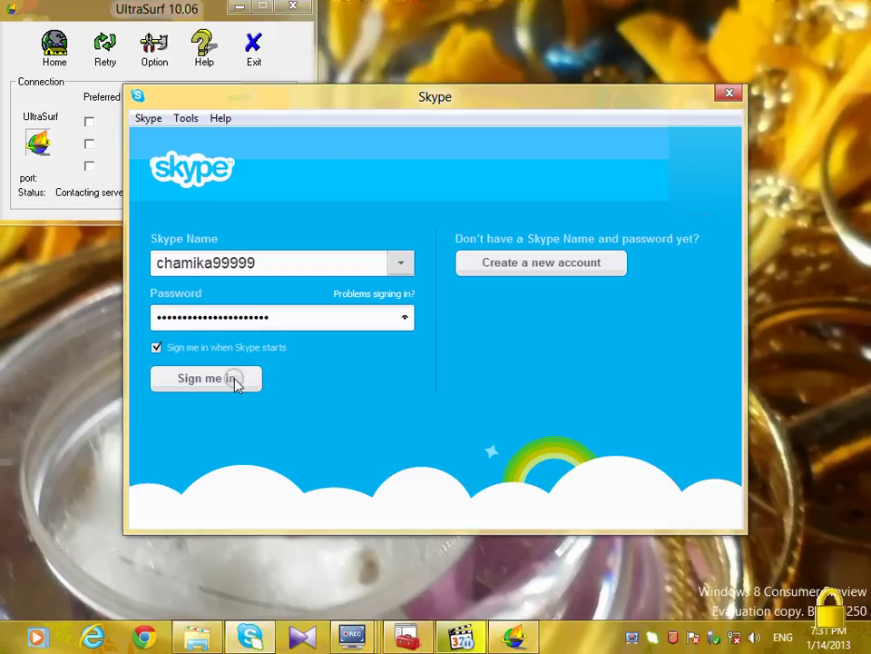
pyautogui.click(729, 92)
# Step: Exit UltraSurf from its window and tray icon, then restore the Ultrasurf folder window
pyautogui.click(253, 47)
pyautogui.click(487, 354)
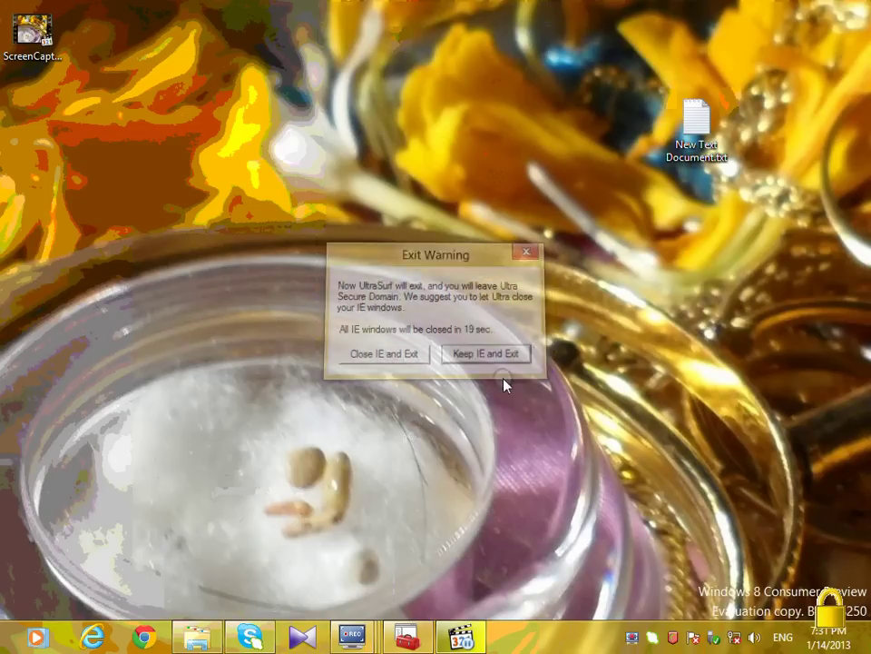
pyautogui.rightClick(831, 621)
pyautogui.click(829, 599)
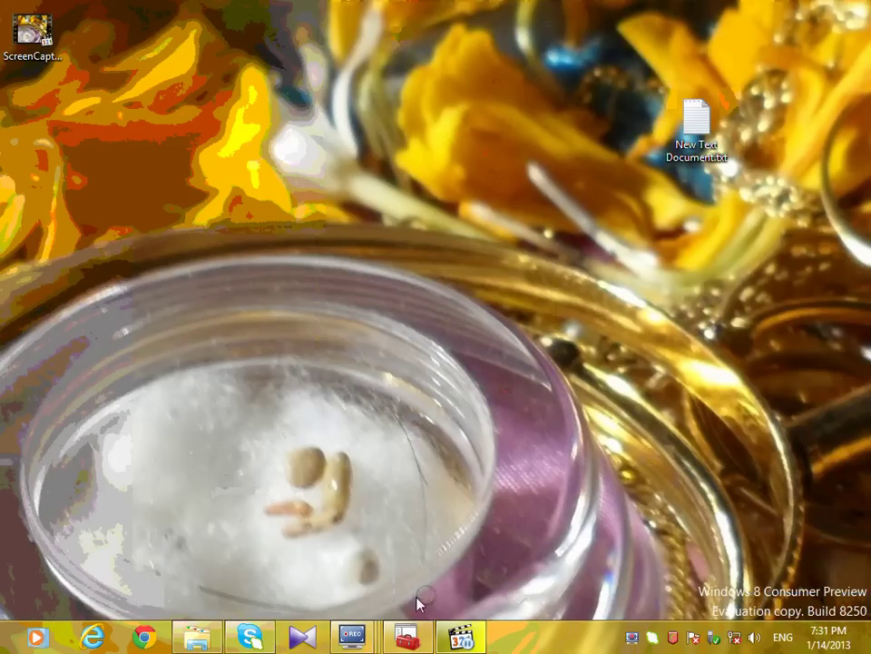
pyautogui.click(185, 643)
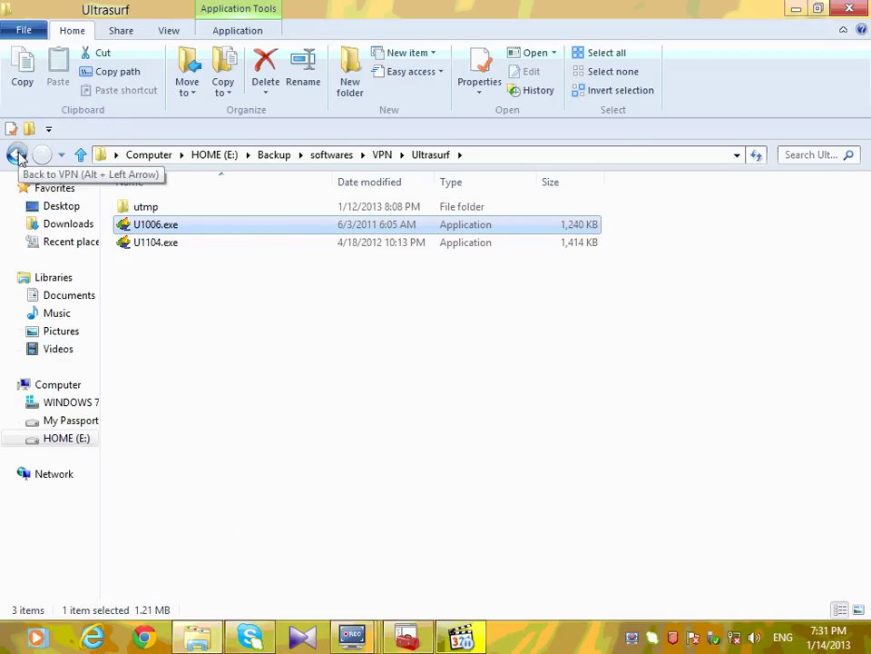
# Step: Browse the Hotspot and Ultrasurf folders, selecting the HSS-2.53 installer and U1006.exe
pyautogui.click(17, 155)
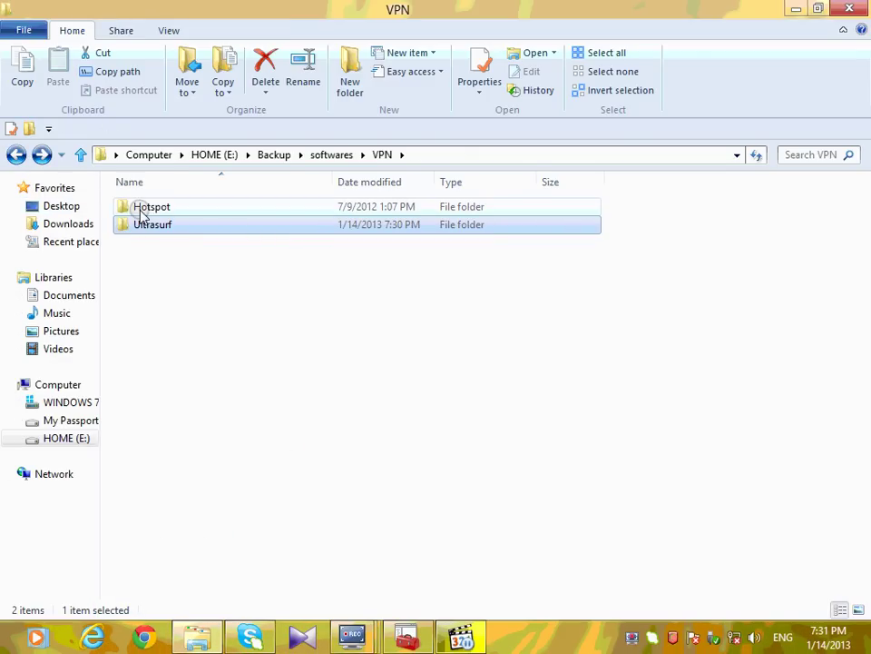
pyautogui.doubleClick(141, 215)
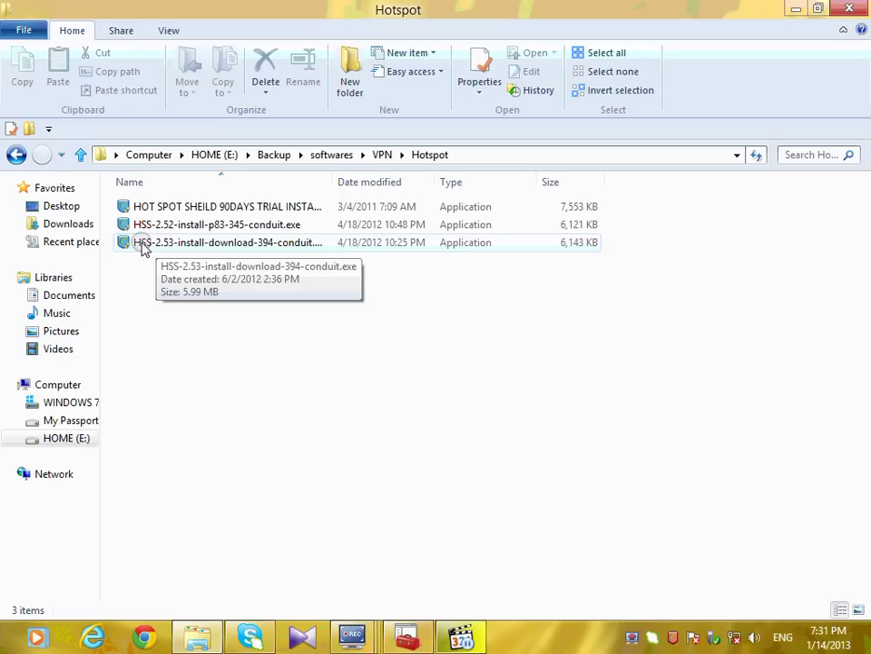
pyautogui.click(189, 251)
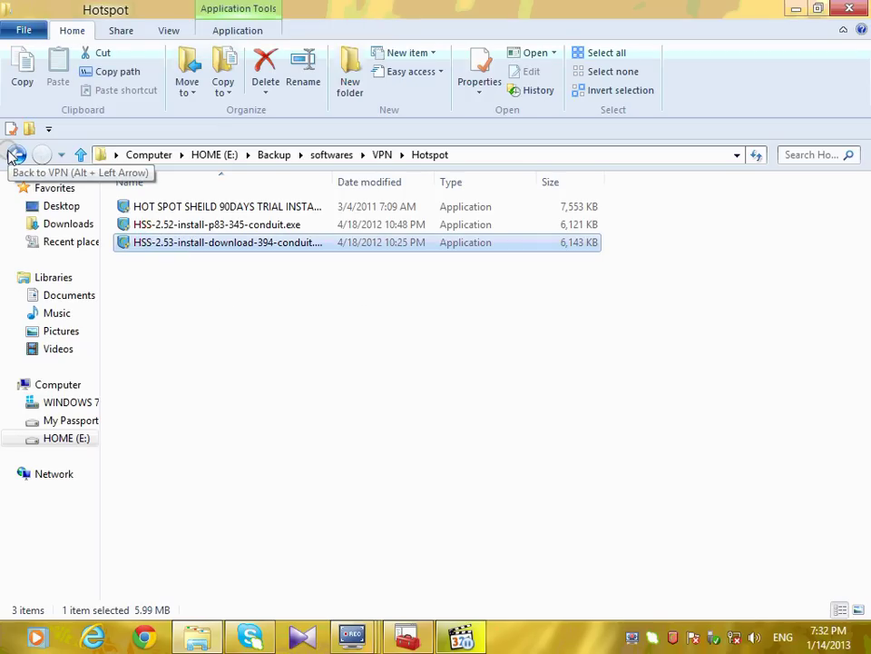
pyautogui.click(16, 155)
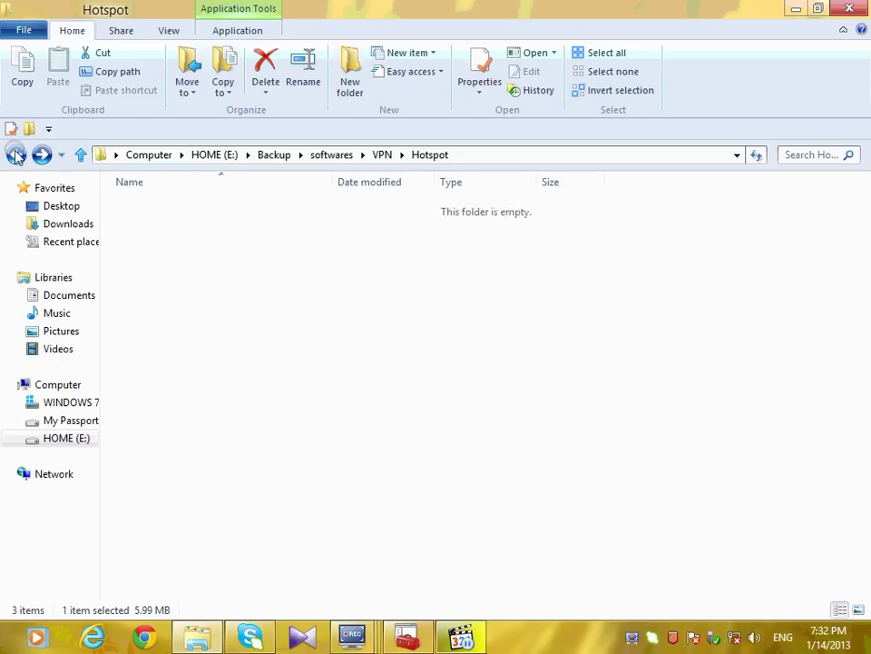
pyautogui.doubleClick(188, 230)
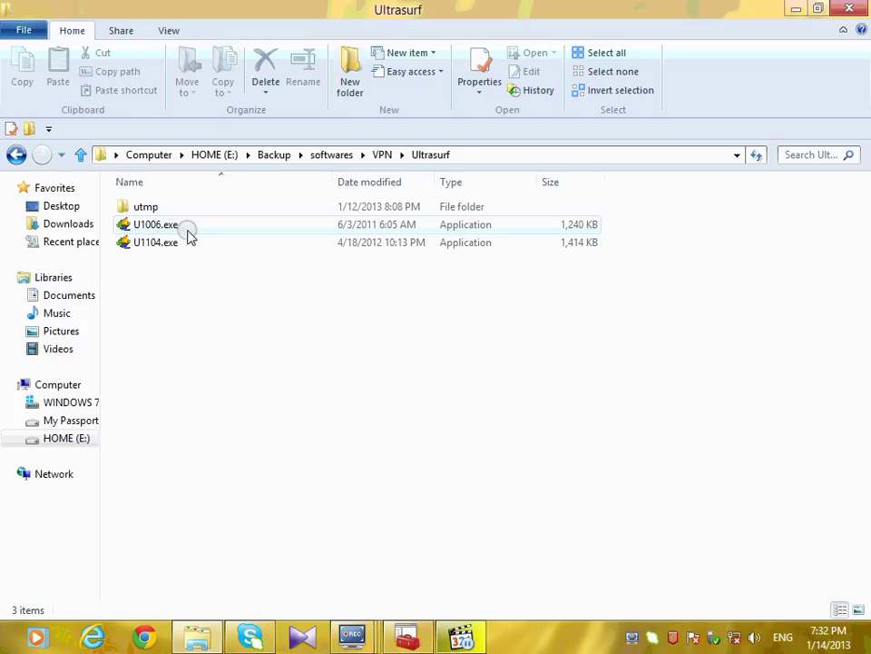
pyautogui.click(155, 233)
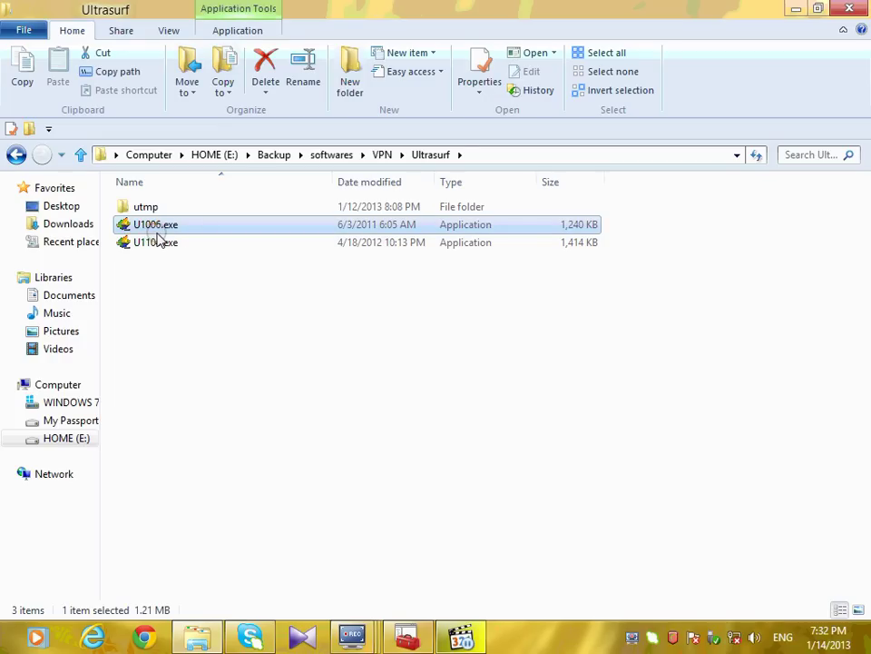
# Step: Reopen the Hotspot folder and run HSS-2.53-install-download-394-conduit.exe
pyautogui.click(16, 154)
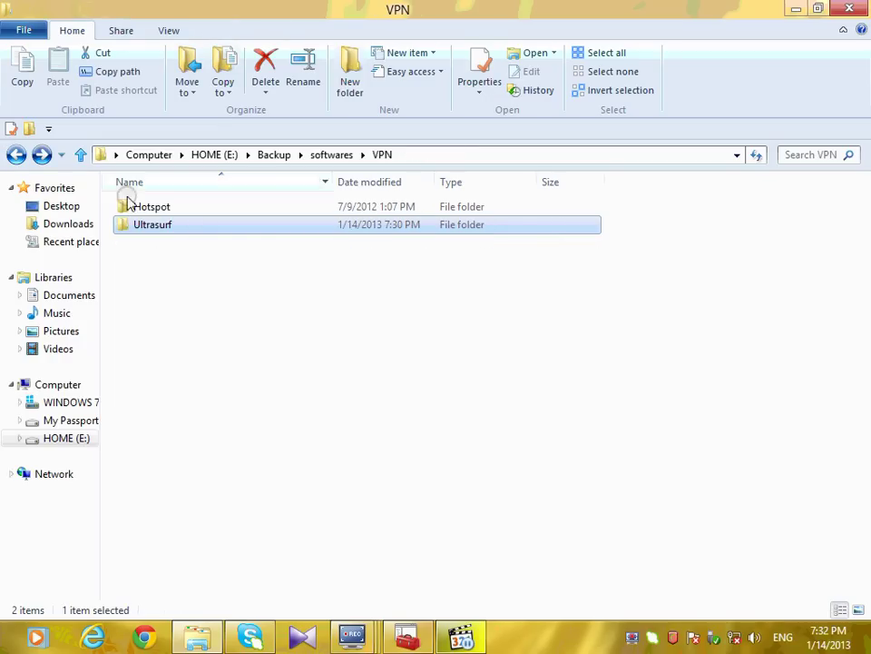
pyautogui.click(165, 206)
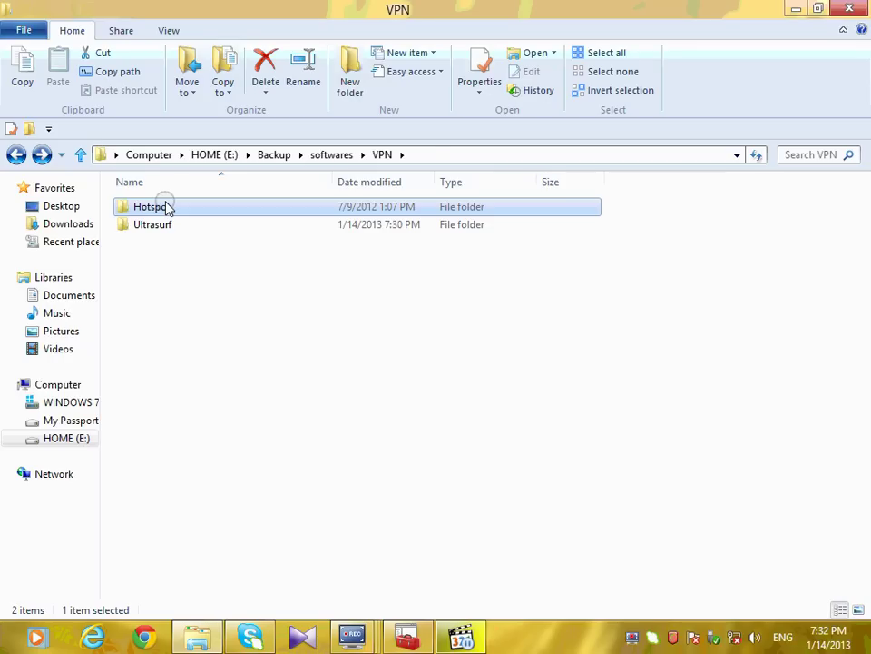
pyautogui.doubleClick(165, 206)
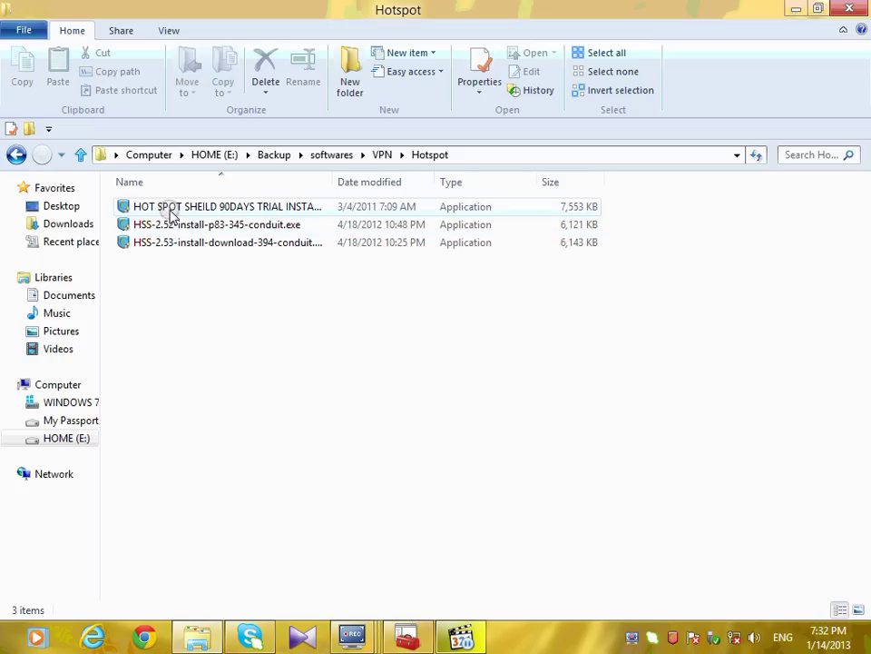
pyautogui.doubleClick(172, 243)
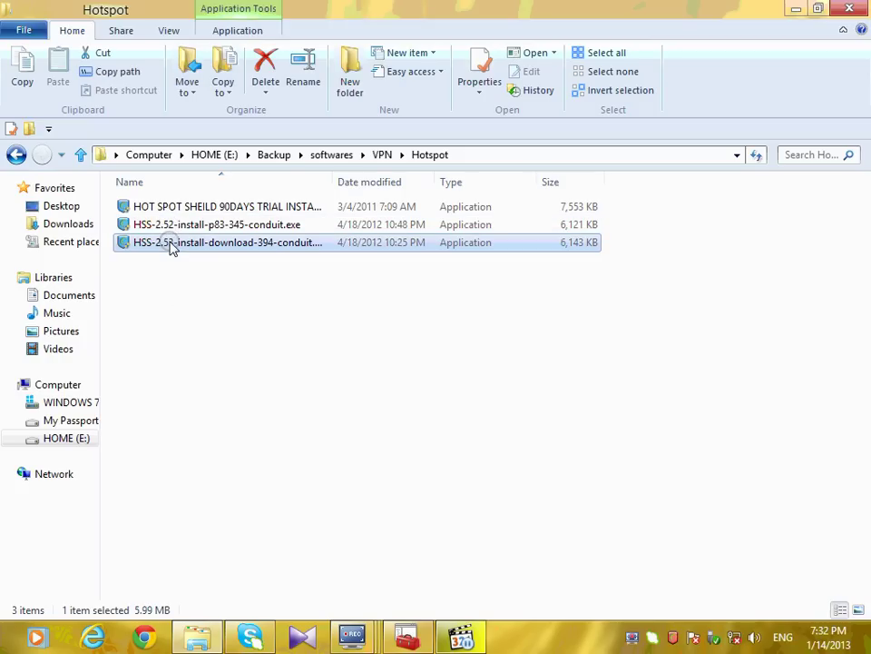
# Step: Run the 2.53 installer past SmartScreen, accept the update, then quit setup and show Start
pyautogui.click(172, 296)
pyautogui.click(549, 396)
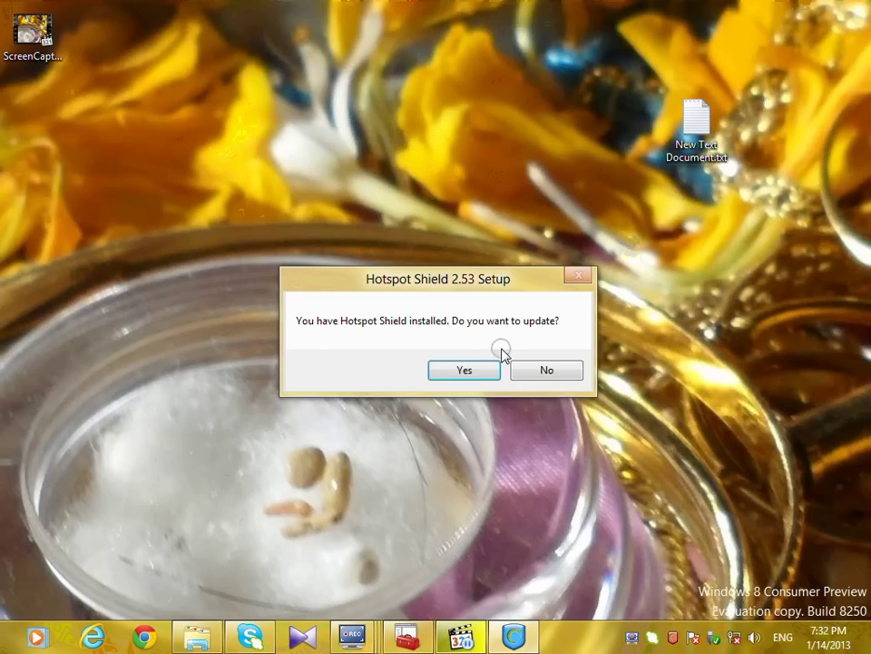
pyautogui.click(478, 369)
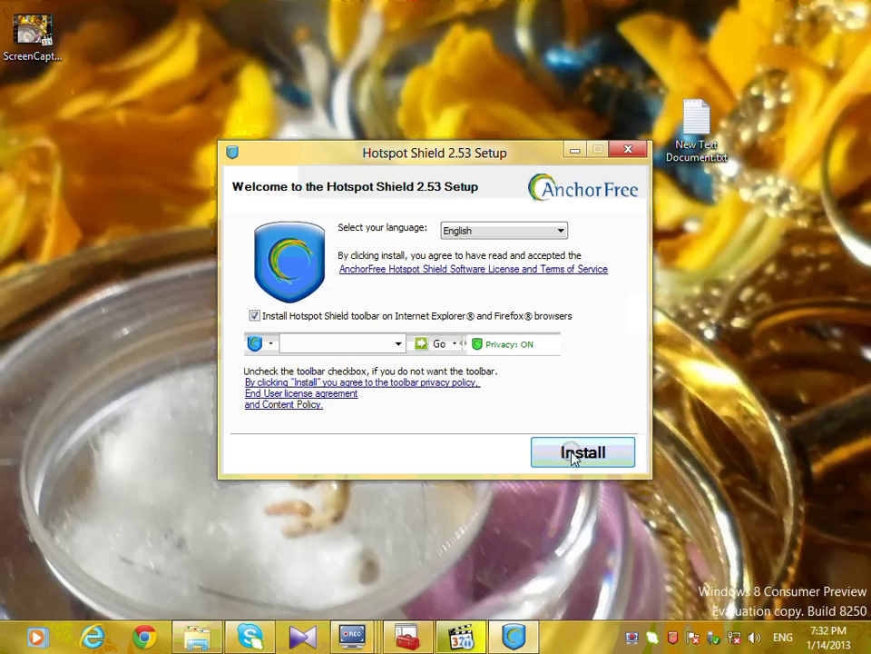
pyautogui.click(628, 151)
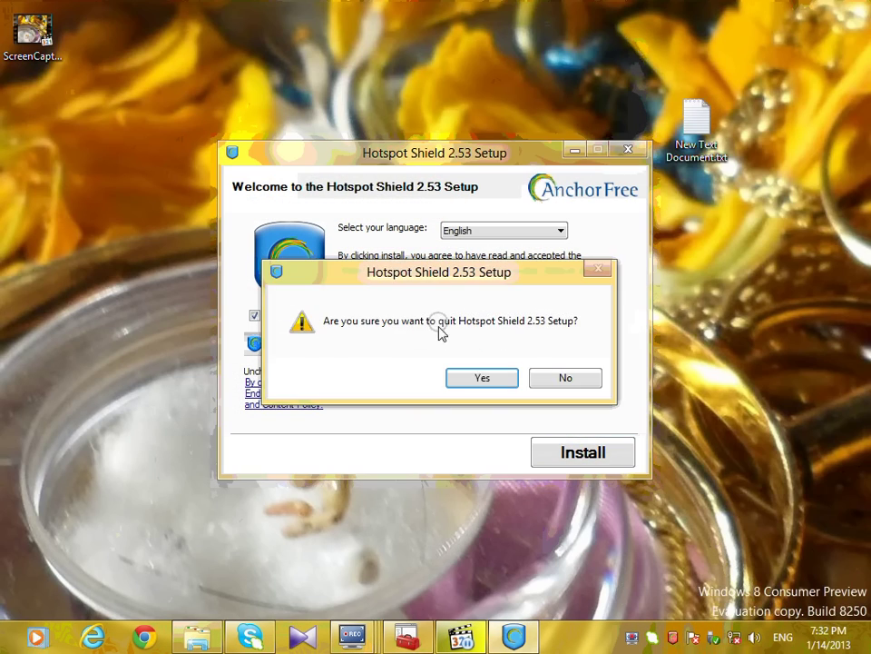
pyautogui.click(490, 380)
pyautogui.click(4, 648)
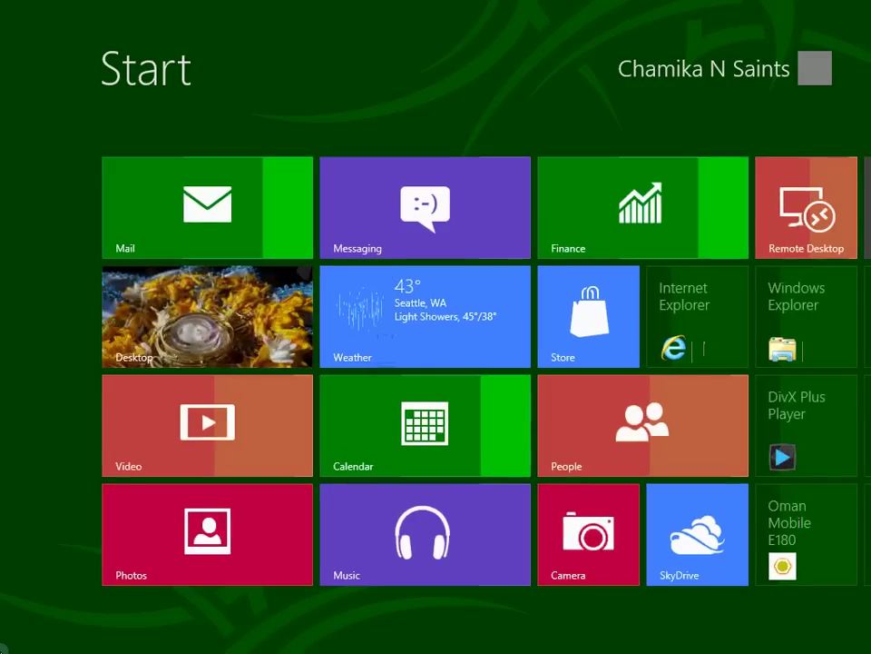
# Step: Search Start for "hots" and launch Hotspot Shield from the results
pyautogui.write('hots')
pyautogui.click(238, 190)
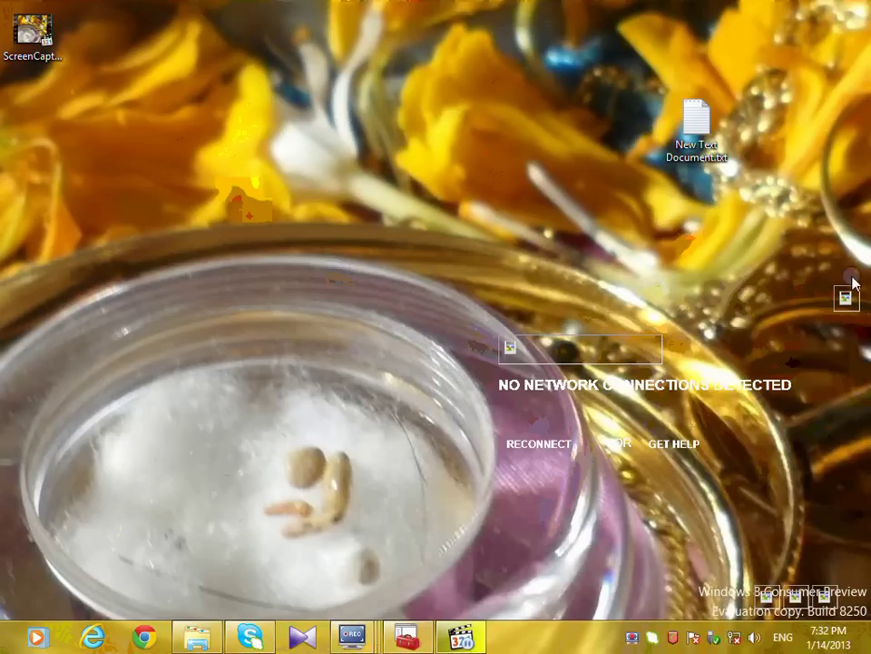
# Step: Close Hotspot Shield's NO NETWORK CONNECTIONS DETECTED overlay
pyautogui.click(847, 300)
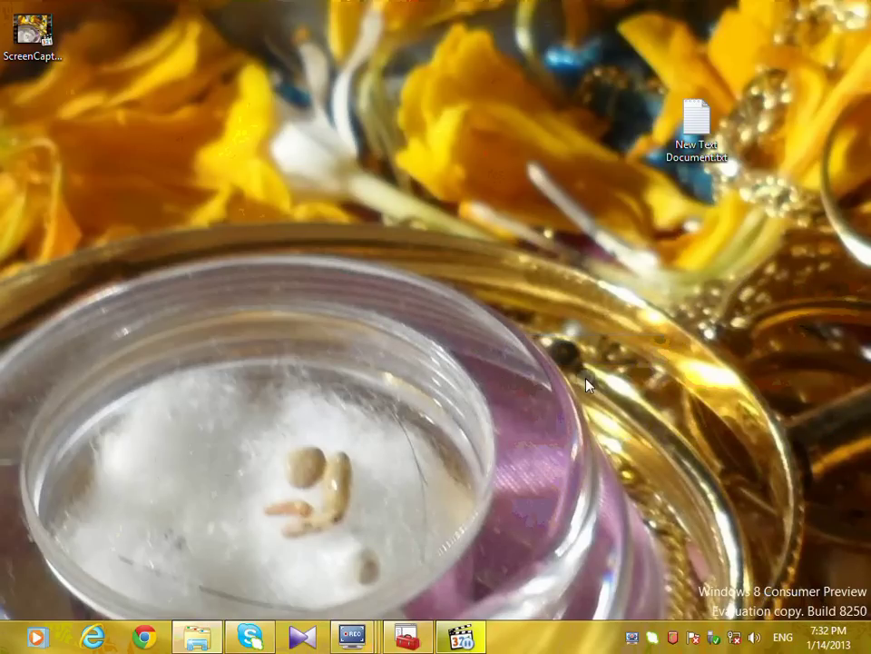